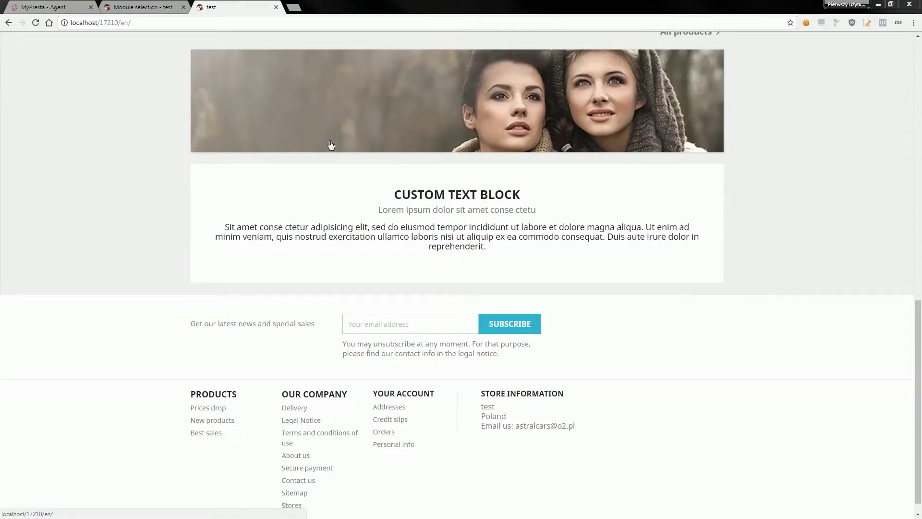
# Upload the htmlbox17.zip archive from Module selection so PrestaShop installs the HTMLbox module.
pyautogui.click(157, 5)
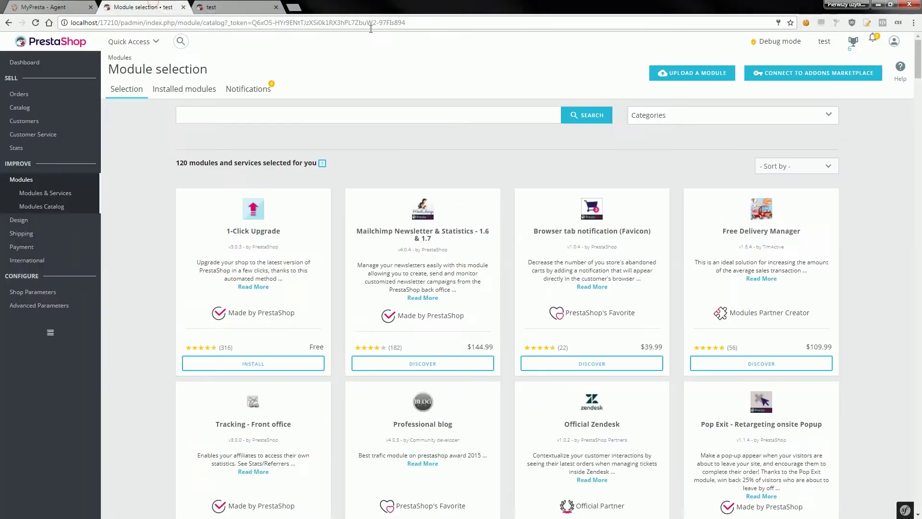
pyautogui.click(692, 74)
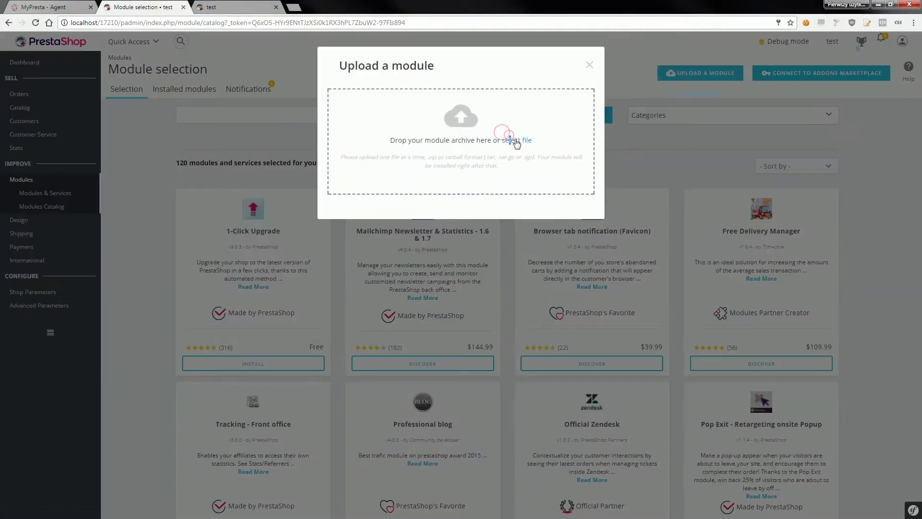
pyautogui.click(516, 142)
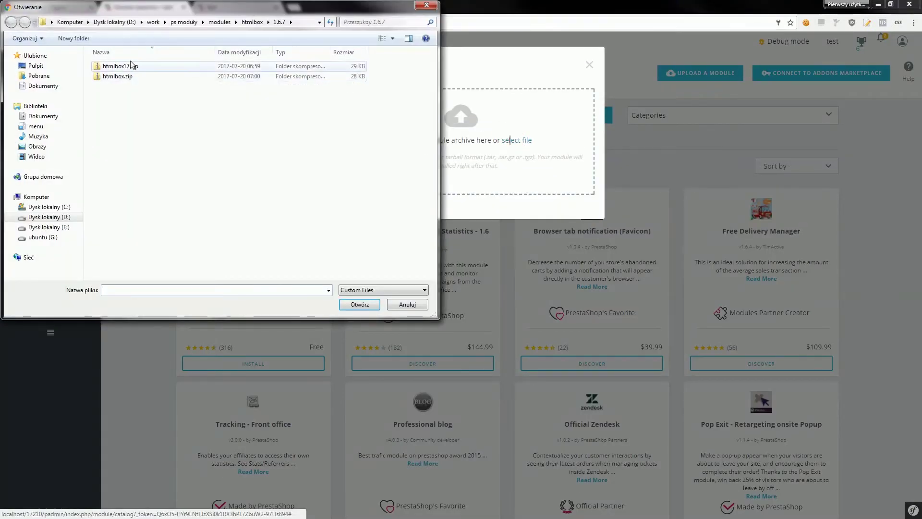
pyautogui.click(126, 66)
pyautogui.doubleClick(126, 66)
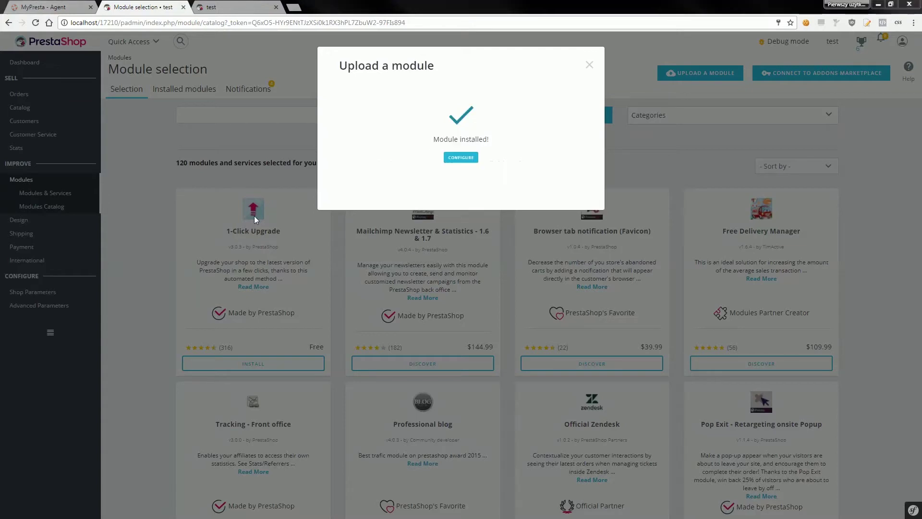
# Configure HTMLbox to display its content box on home and open the editor's Source code dialog.
pyautogui.click(464, 159)
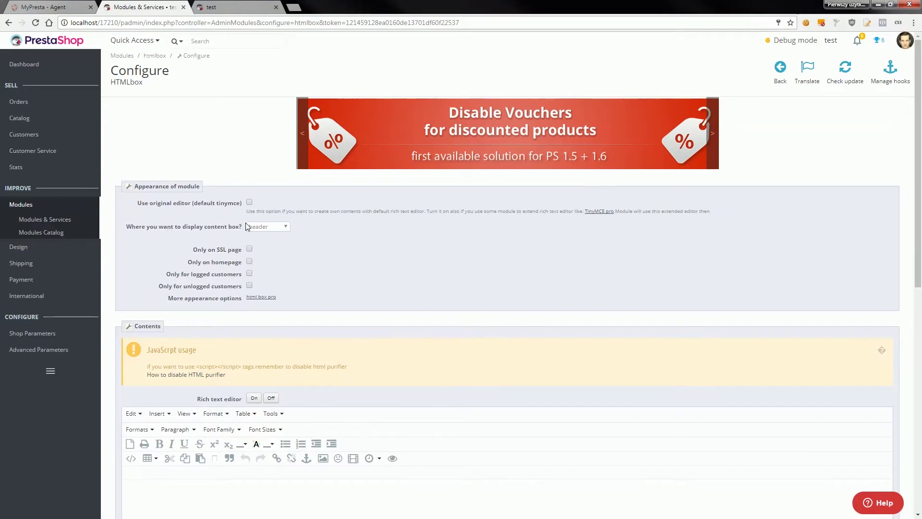
pyautogui.click(276, 230)
pyautogui.click(256, 287)
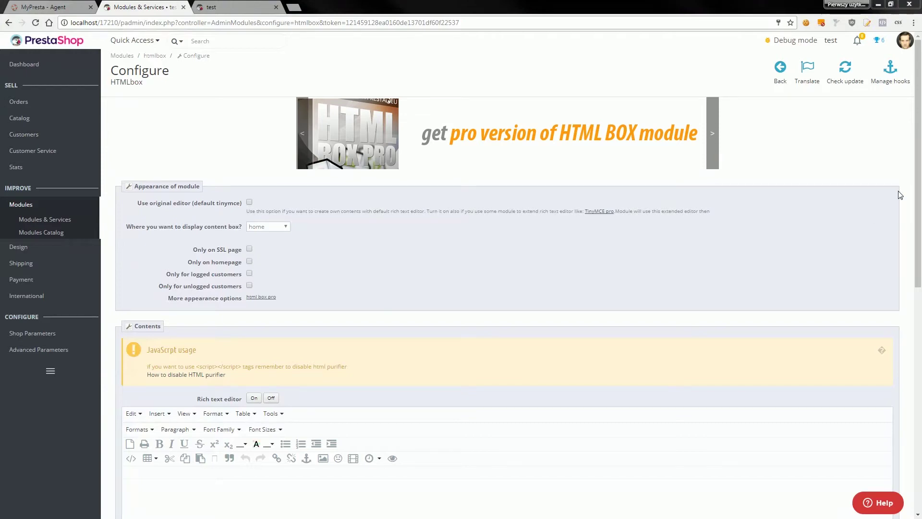
pyautogui.moveTo(918, 179); pyautogui.dragTo(920, 284)
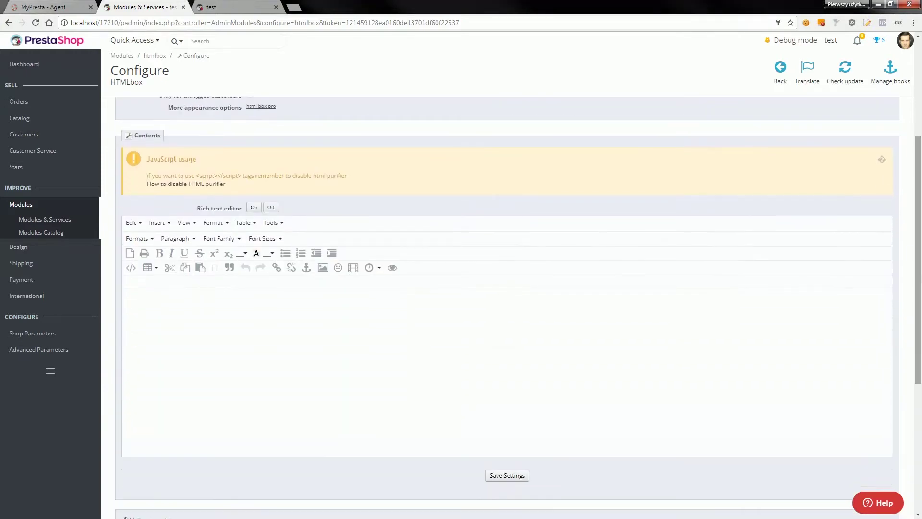
pyautogui.click(178, 298)
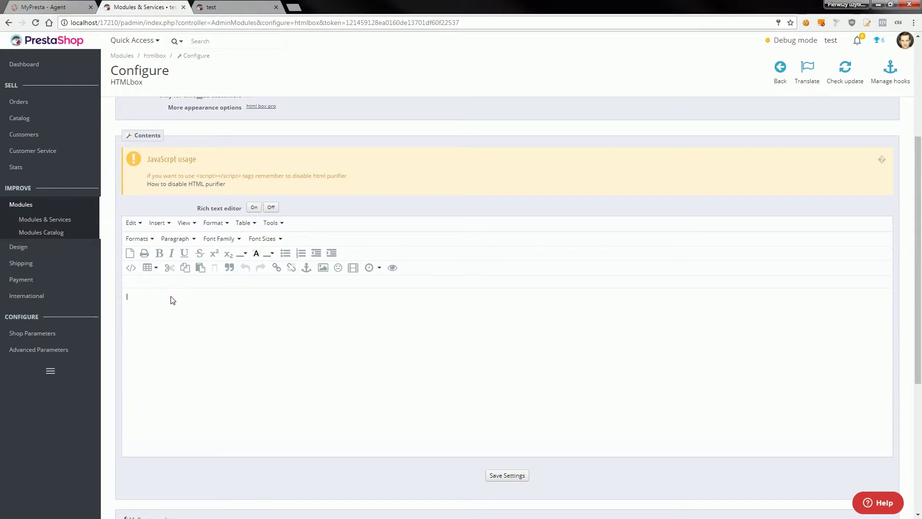
pyautogui.click(130, 268)
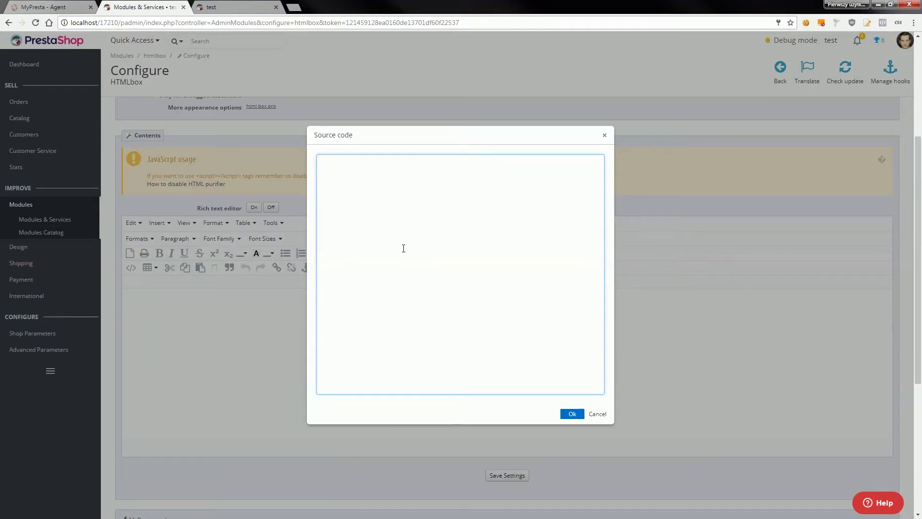
# Enter a <div class="col-md-4"> block reading 'example 1' and duplicate it into three column blocks.
pyautogui.write('<div class="col-md-4"> example 1 </div>')
pyautogui.press('Left')
pyautogui.press('Left')
pyautogui.press('Left')
pyautogui.press('Left')
pyautogui.press('Left')
pyautogui.press('Left')
pyautogui.press('Return')
pyautogui.press('Return')
pyautogui.press('Up')
pyautogui.write('example 1')
pyautogui.hotkey('ctrl', 'a')
pyautogui.hotkey('ctrl', 'c')
pyautogui.press('Right')
pyautogui.press('Return')
pyautogui.hotkey('ctrl', 'v')
pyautogui.press('Return')
pyautogui.hotkey('ctrl', 'v')
# Relabel the copies as 'example 2' and 'example 3', apply the source, and save the settings.
pyautogui.click(372, 210)
pyautogui.press('Down')
pyautogui.press('End')
pyautogui.press('BackSpace')
pyautogui.write('3')
pyautogui.press('Up')
pyautogui.press('Up')
pyautogui.press('Up')
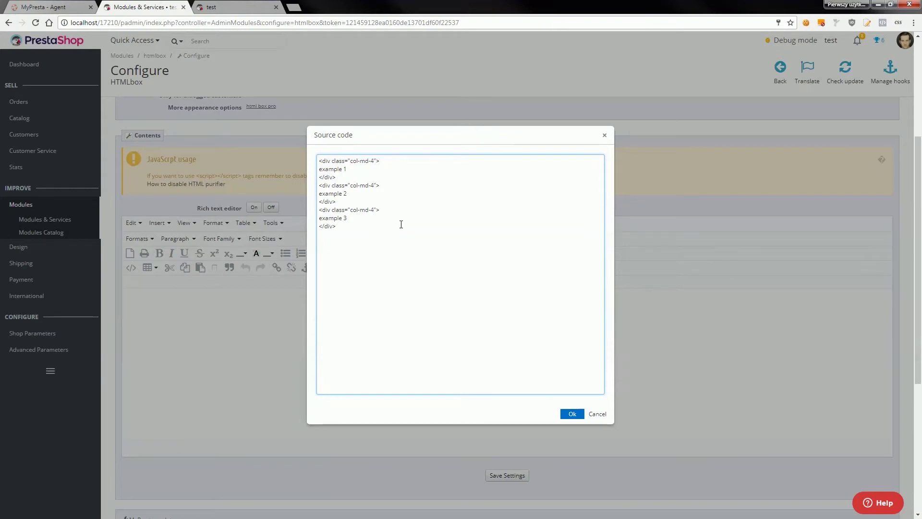
pyautogui.click(572, 413)
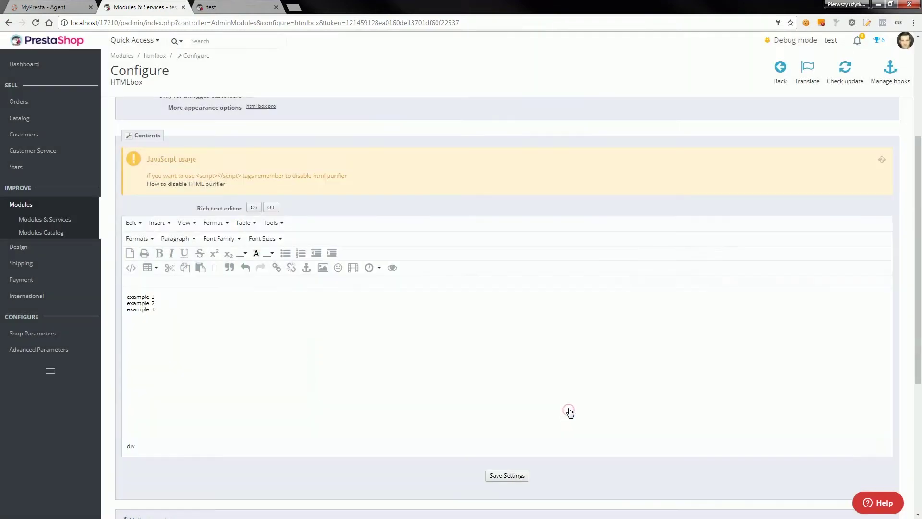
pyautogui.click(512, 476)
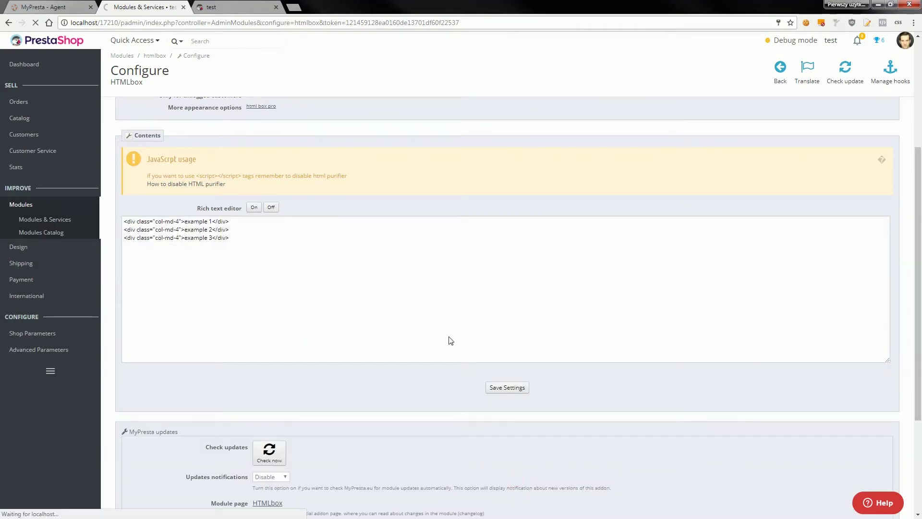
# Reload the storefront homepage to view the three example columns.
pyautogui.click(242, 5)
pyautogui.click(239, 23)
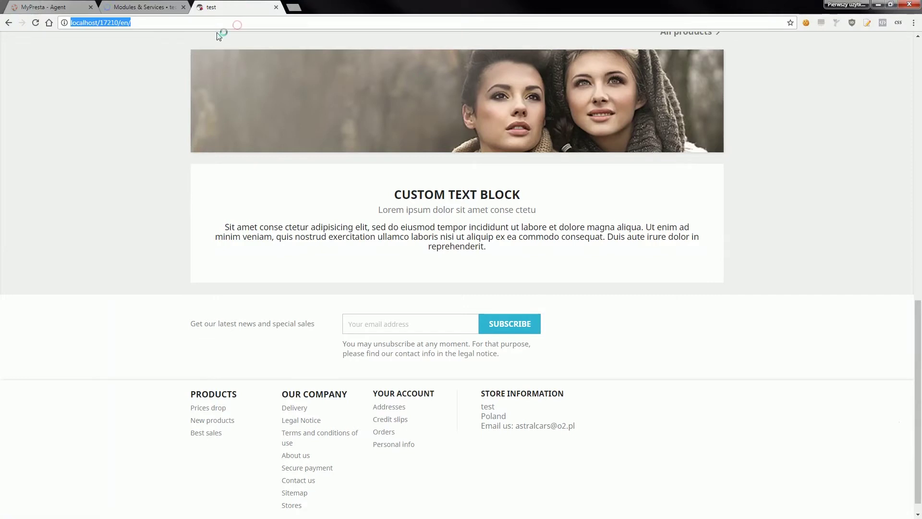
pyautogui.press('Return')
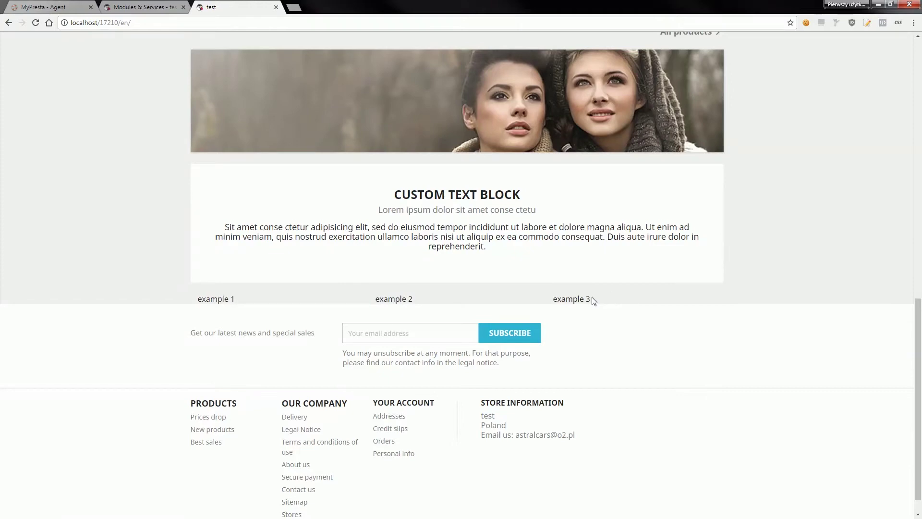
# Copy the link address of the footer's 'Terms and conditions of use' link.
pyautogui.click(164, 6)
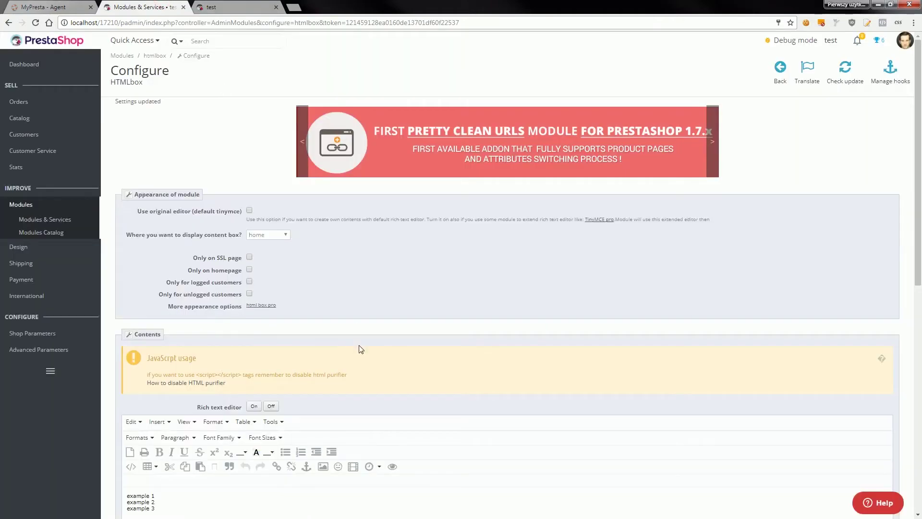
pyautogui.scroll(-2, 358, 355)
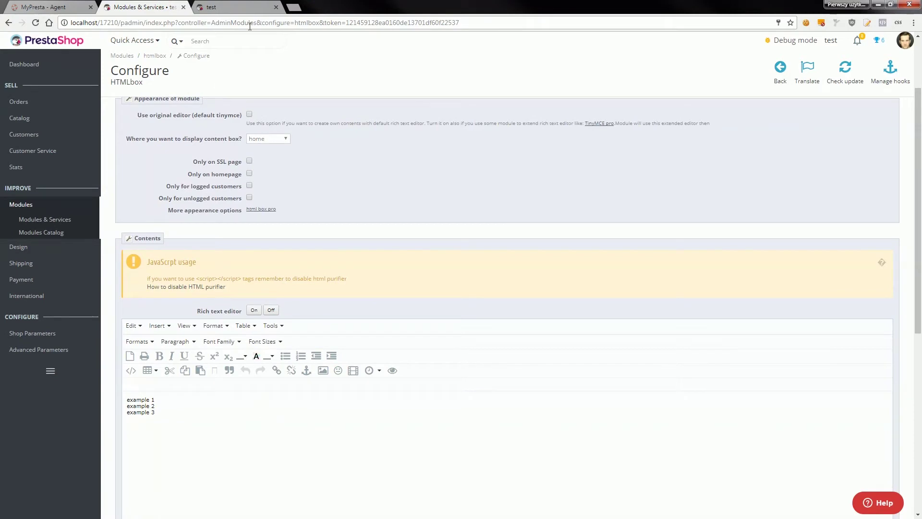
pyautogui.click(243, 6)
pyautogui.scroll(-1, 334, 244)
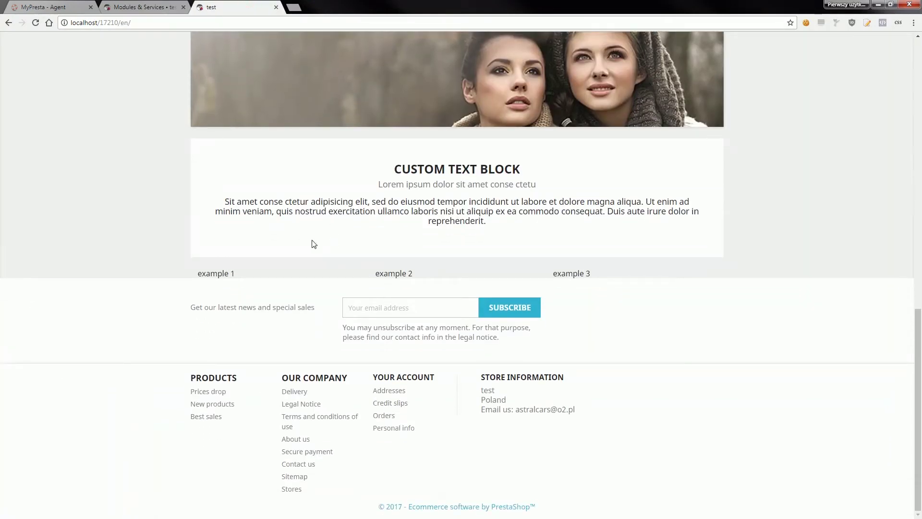
pyautogui.rightClick(333, 420)
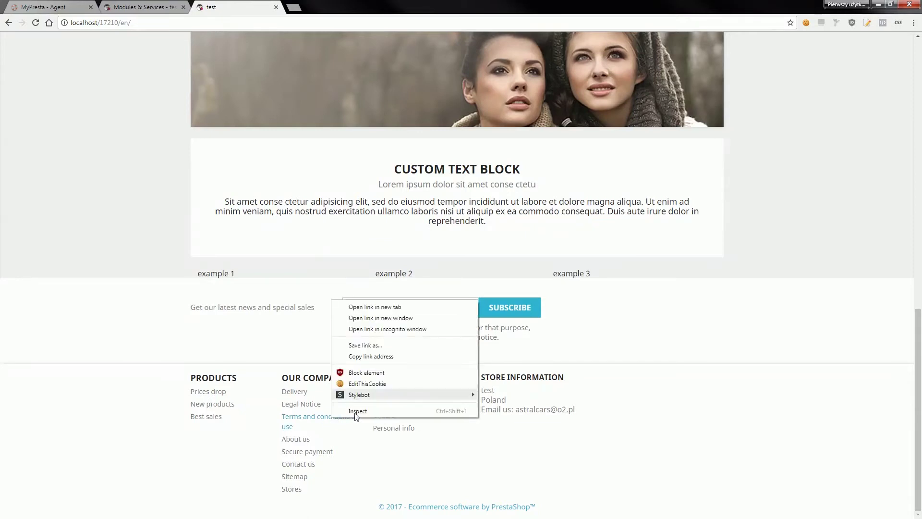
pyautogui.click(383, 361)
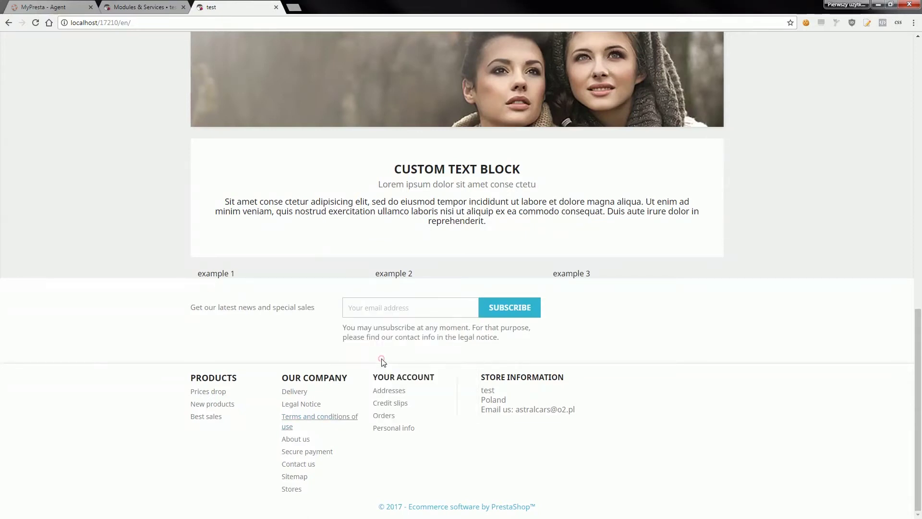
# Link 'example 1' to the copied Terms and conditions URL and save the HTMLbox settings.
pyautogui.click(168, 7)
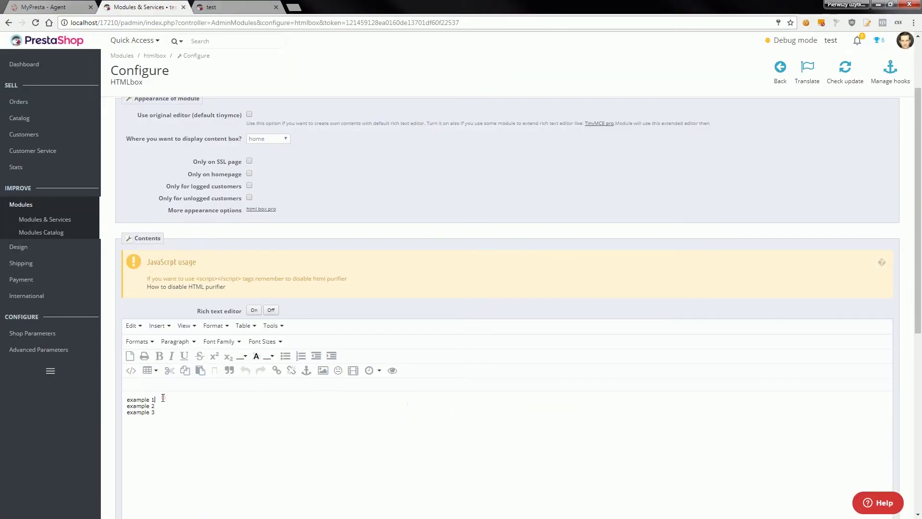
pyautogui.moveTo(163, 398); pyautogui.dragTo(125, 399)
pyautogui.click(277, 371)
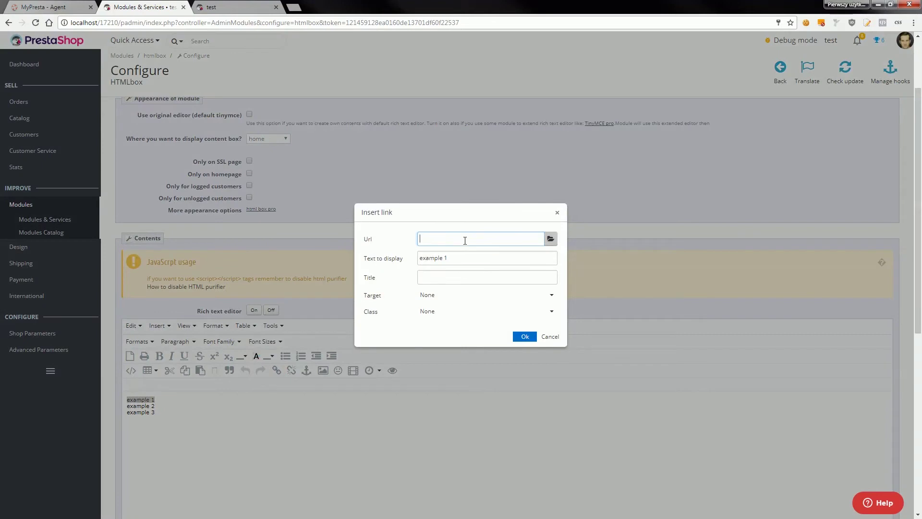
pyautogui.hotkey('ctrl', 'v')
pyautogui.moveTo(530, 239); pyautogui.dragTo(371, 241)
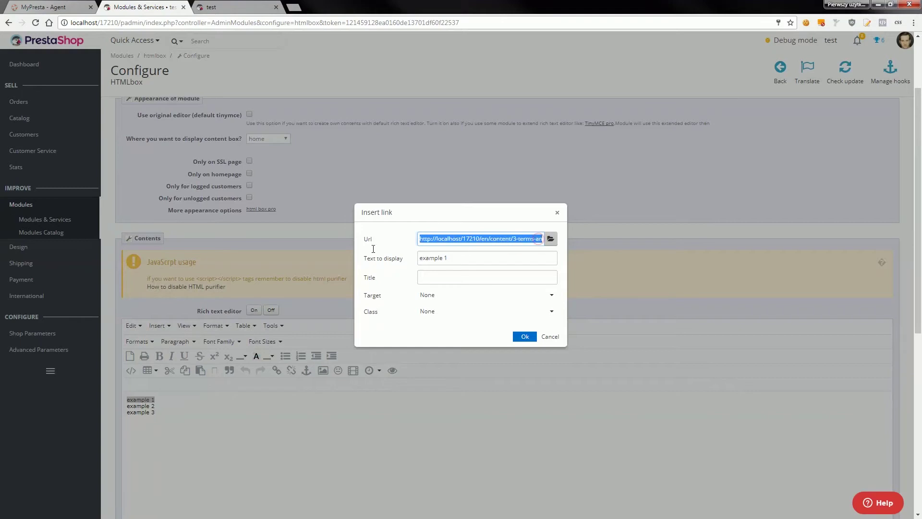
pyautogui.click(524, 337)
pyautogui.scroll(-2, 471, 396)
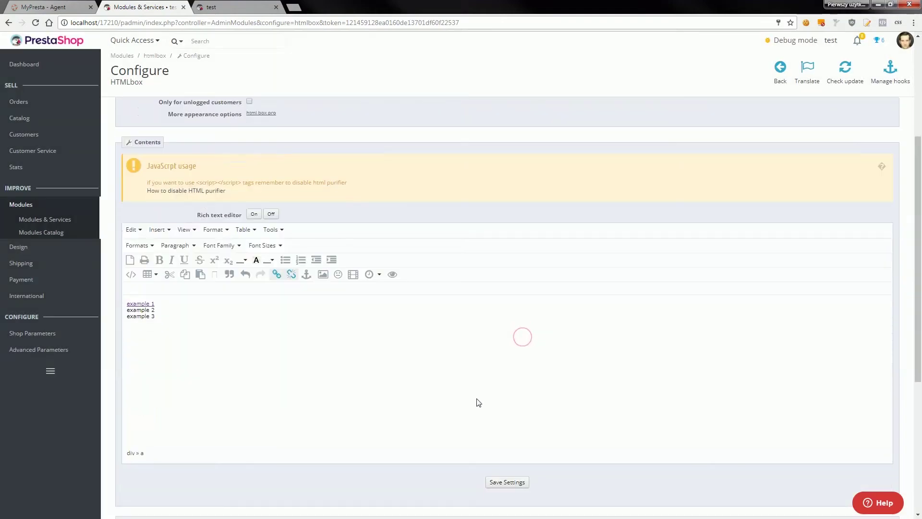
pyautogui.click(508, 485)
# Reload the storefront and confirm 'example 1' opens the Terms and conditions page, then return home.
pyautogui.click(229, 12)
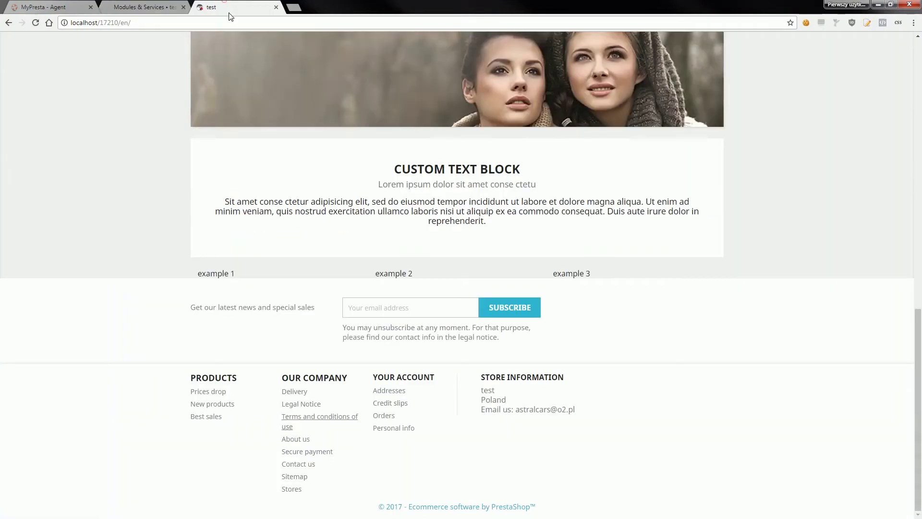
pyautogui.click(220, 23)
pyautogui.press('Return')
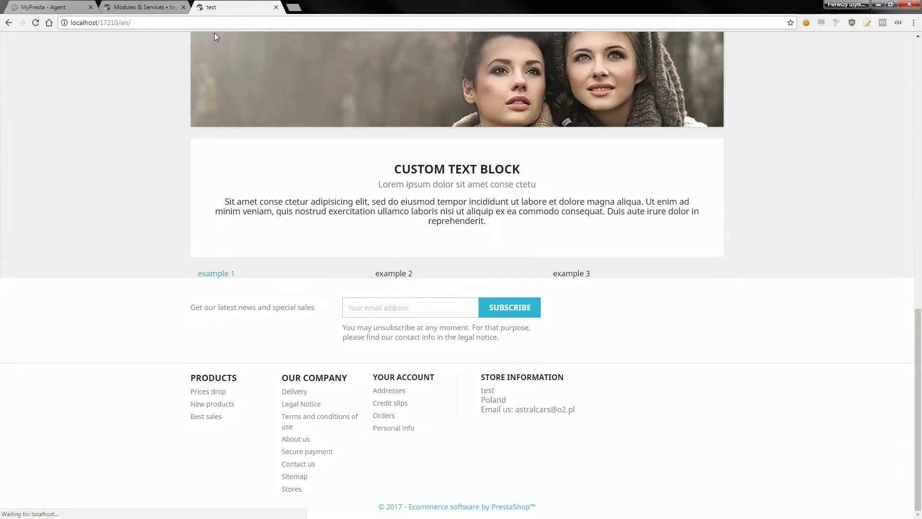
pyautogui.click(219, 278)
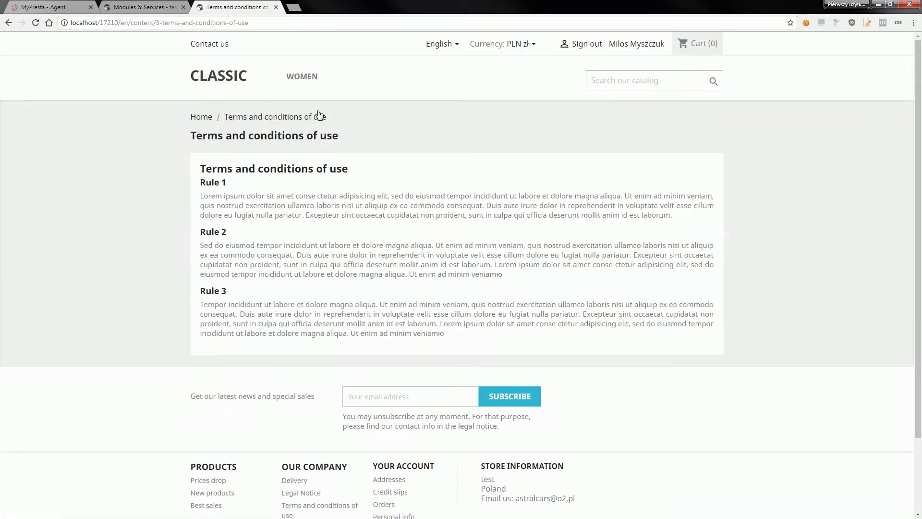
pyautogui.click(210, 78)
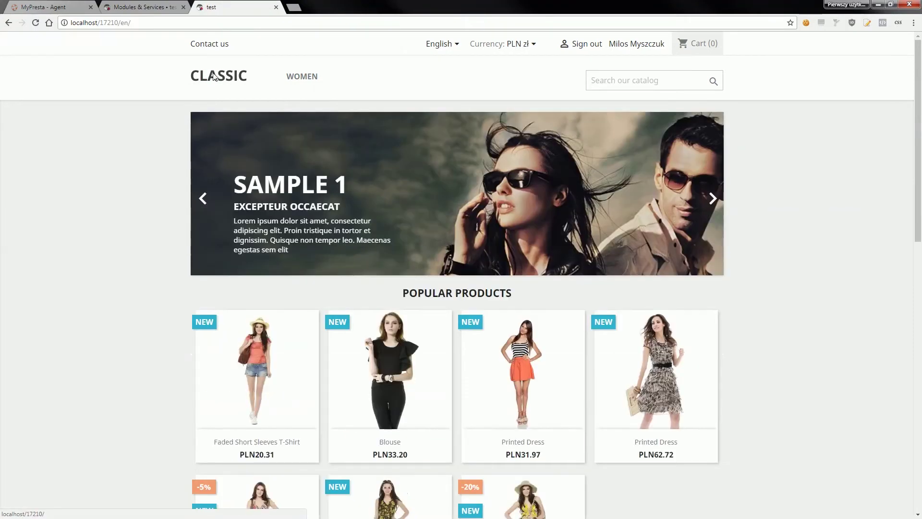
pyautogui.moveTo(918, 95); pyautogui.dragTo(918, 339)
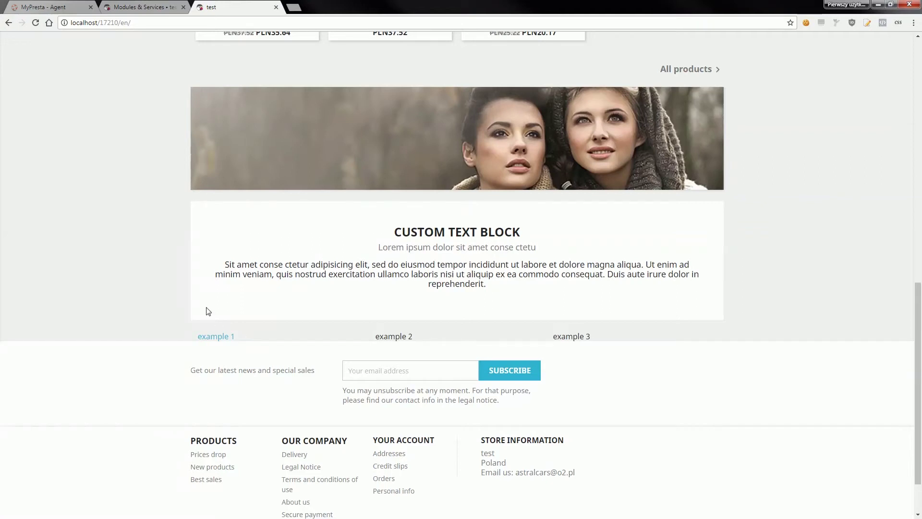
pyautogui.click(137, 4)
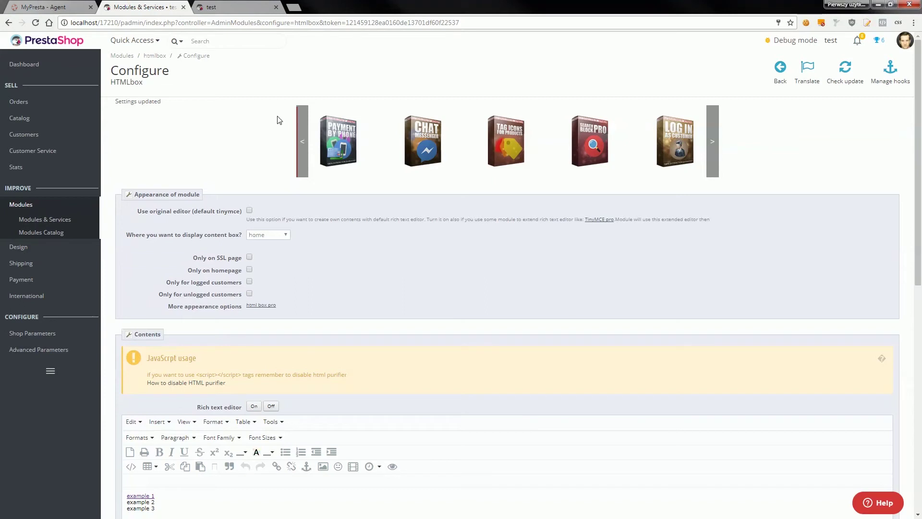
# Scroll the HTMLbox Configure page down to the contents editor.
pyautogui.moveTo(918, 101); pyautogui.dragTo(918, 198)
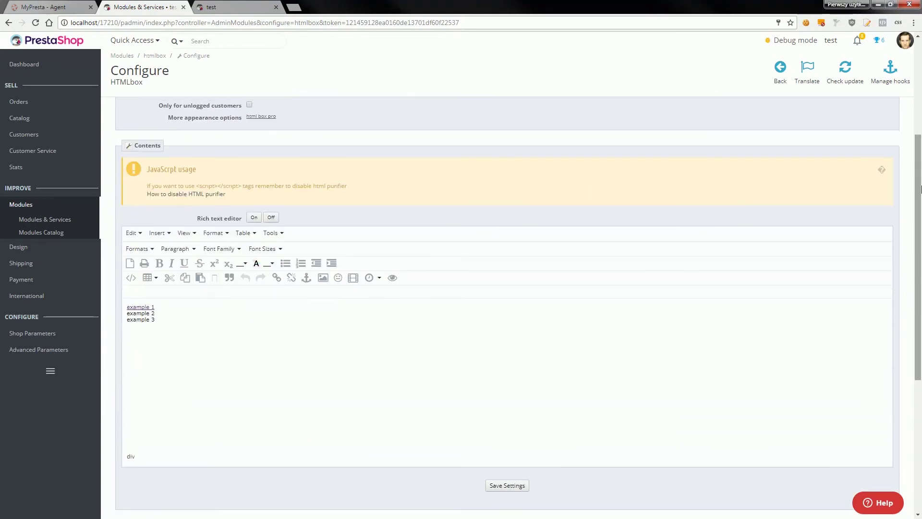
# In the source, add <br/> and repeated 'put some text here you want to show' after the example 1 link.
pyautogui.click(131, 278)
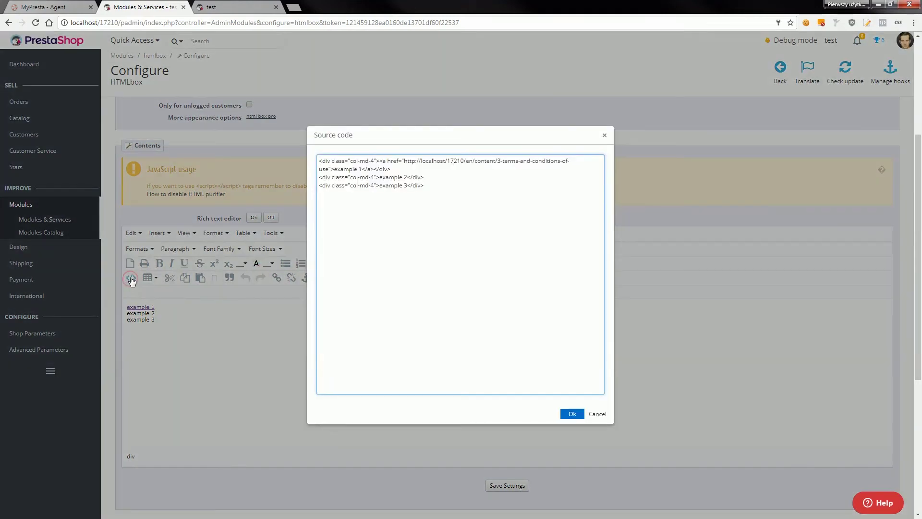
pyautogui.click(374, 169)
pyautogui.press('Return')
pyautogui.press('Return')
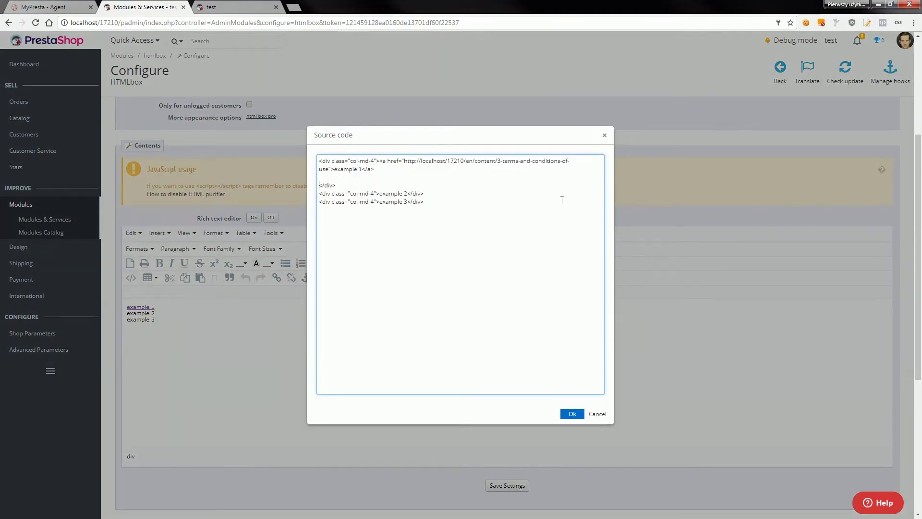
pyautogui.write('<br/>')
pyautogui.press('Return')
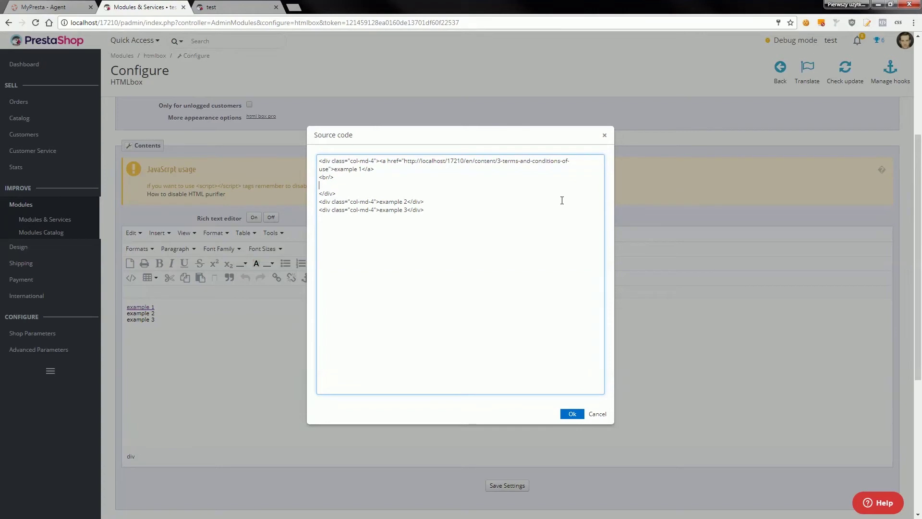
pyautogui.write('put some text here you want to show')
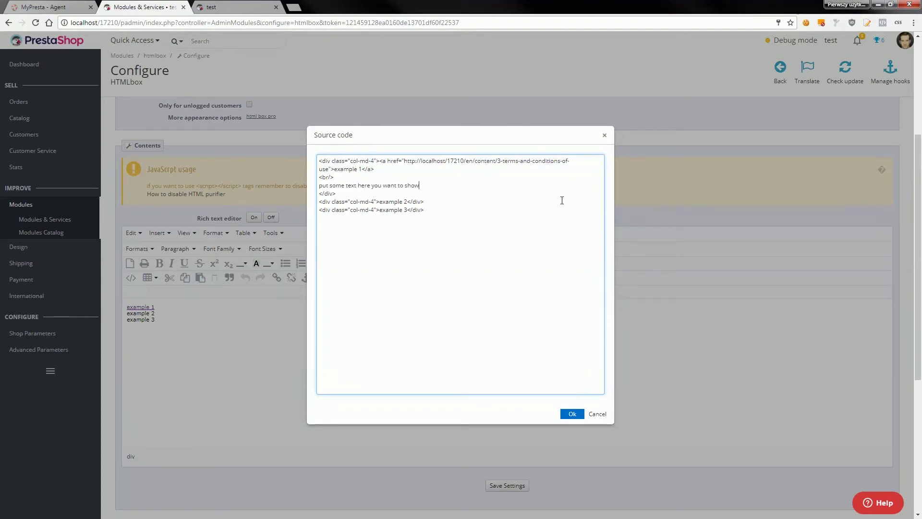
pyautogui.hotkey('shift', 'Home')
pyautogui.hotkey('ctrl', 'c')
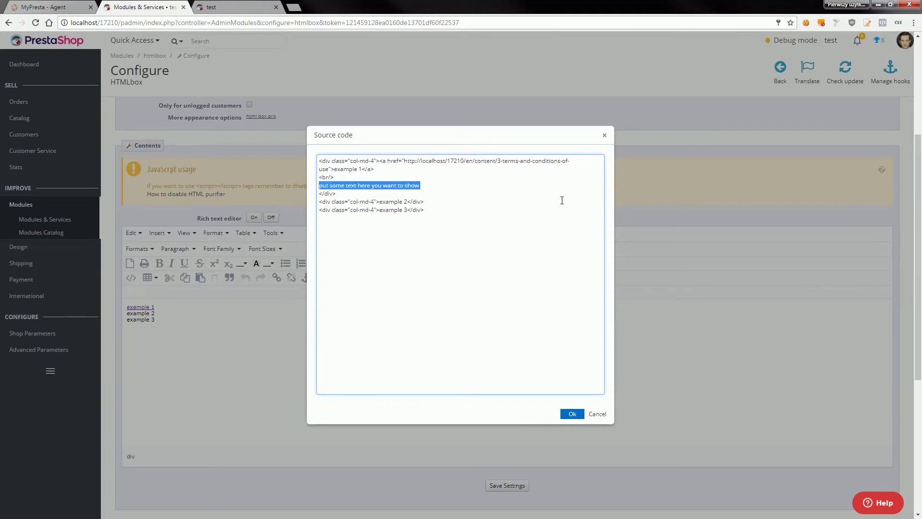
pyautogui.hotkey('ctrl', 'v')
pyautogui.hotkey('ctrl', 'v')
pyautogui.hotkey('ctrl', 'v')
pyautogui.hotkey('ctrl', 'v')
pyautogui.hotkey('ctrl', 'v')
pyautogui.hotkey('ctrl', 'v')
pyautogui.hotkey('ctrl', 'v')
pyautogui.hotkey('ctrl', 'v')
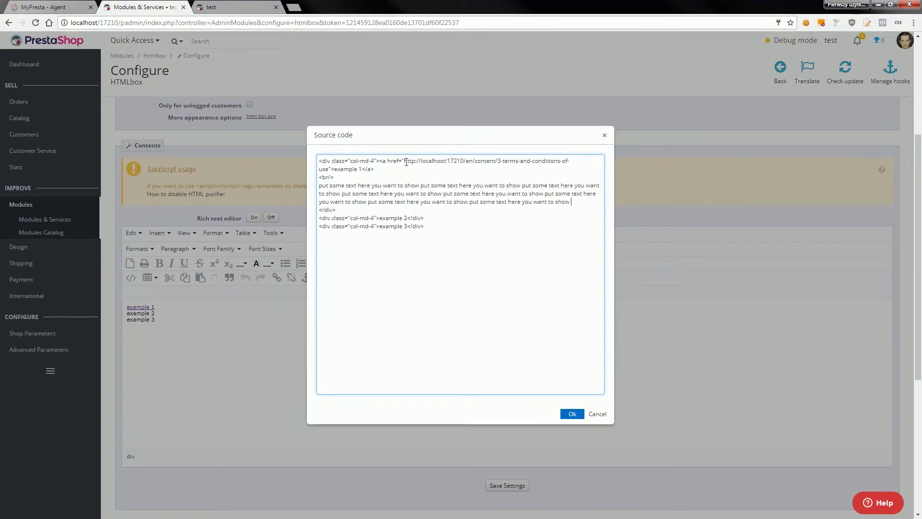
# Add a 'put image here' line before the example 1 link in the first column.
pyautogui.click(380, 161)
pyautogui.press('Return')
pyautogui.press('Return')
pyautogui.click(363, 167)
pyautogui.write('p')
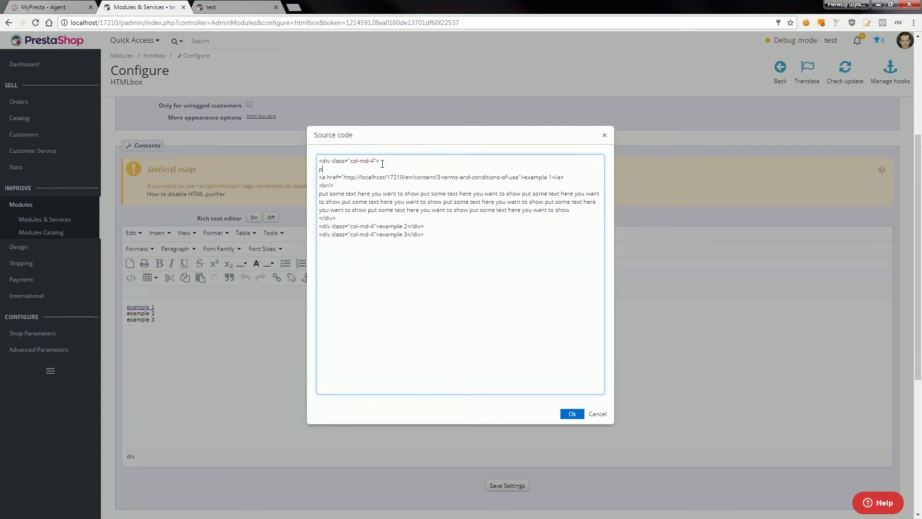
pyautogui.write('ut image here')
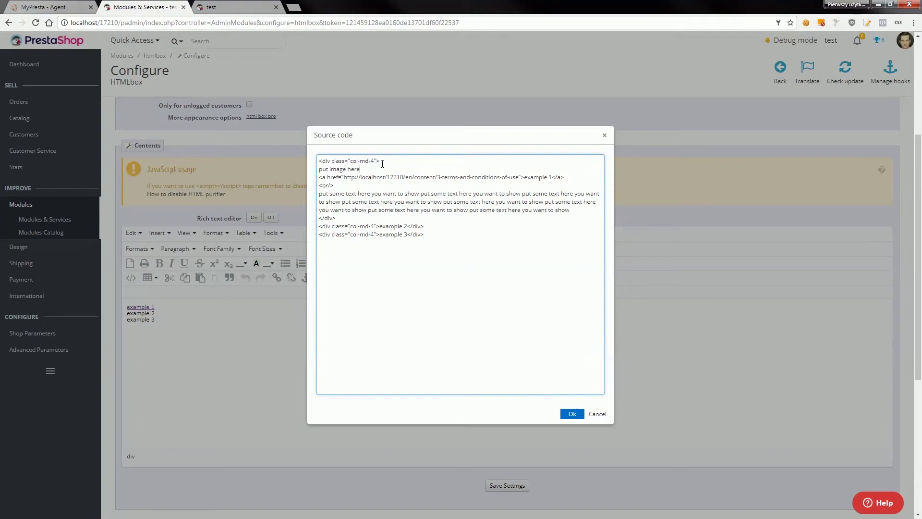
# Replace 'put image here' with cms-img.jpg from the File manager at 370 × 192.
pyautogui.click(572, 414)
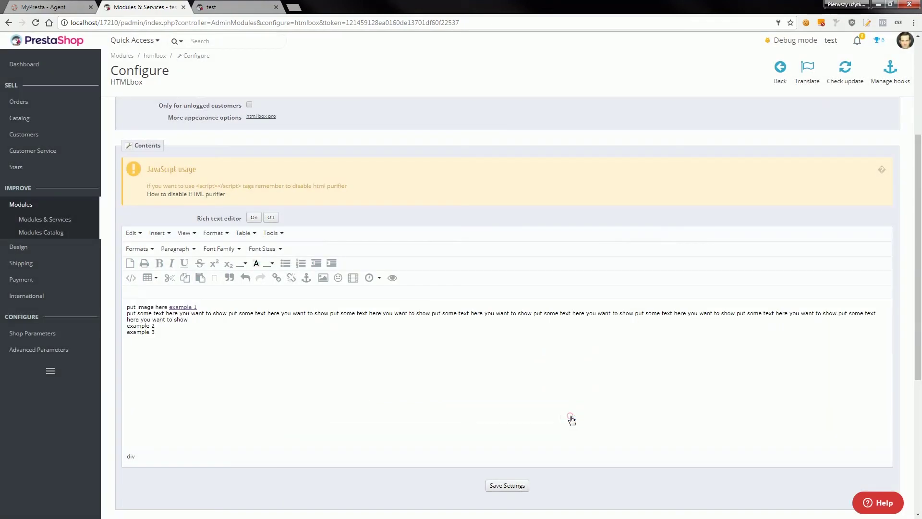
pyautogui.keyDown('shift'); pyautogui.click(168, 306); pyautogui.keyUp('shift')
pyautogui.click(323, 278)
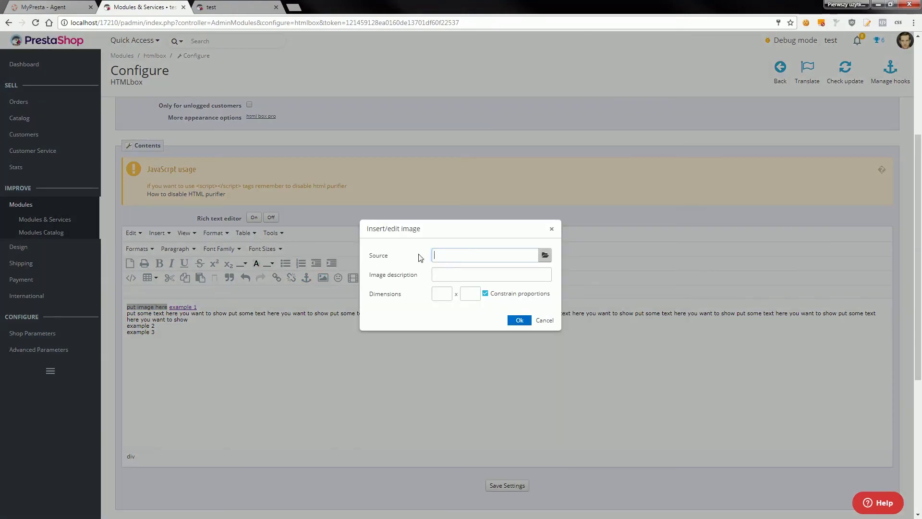
pyautogui.click(545, 256)
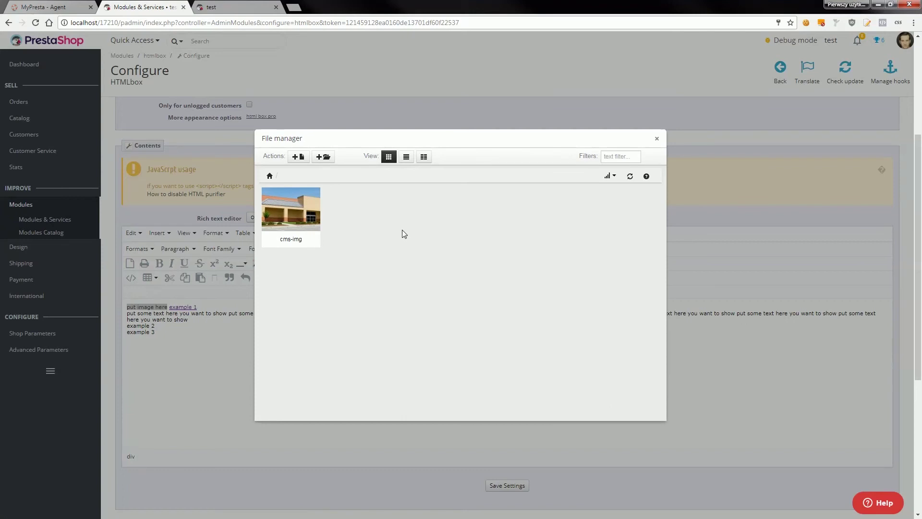
pyautogui.moveTo(305, 205)
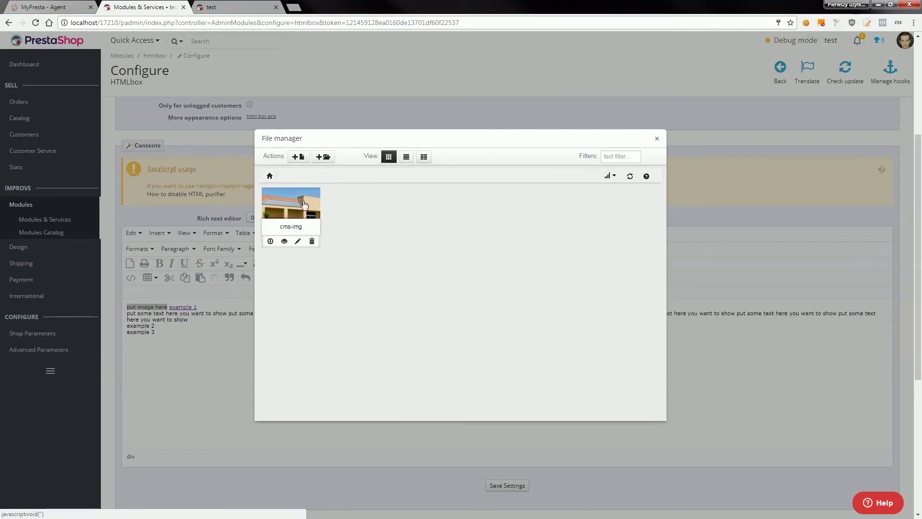
pyautogui.click(303, 205)
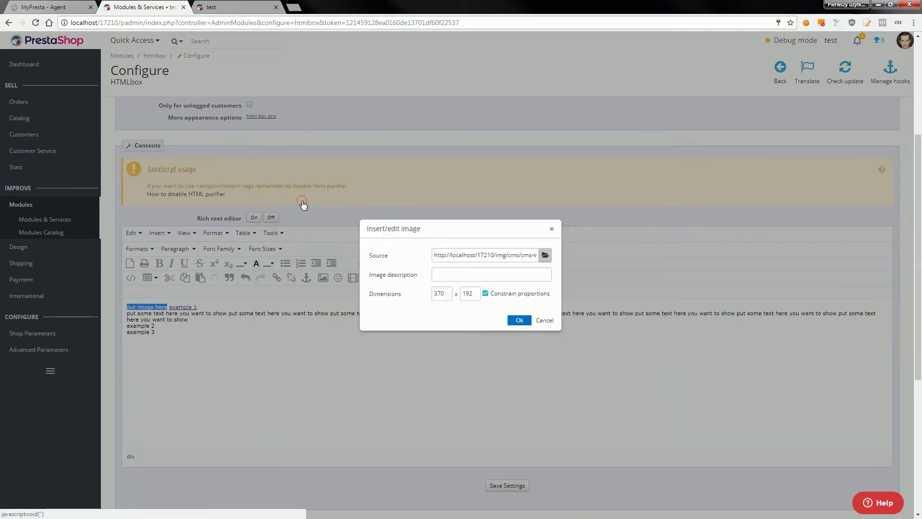
pyautogui.click(520, 322)
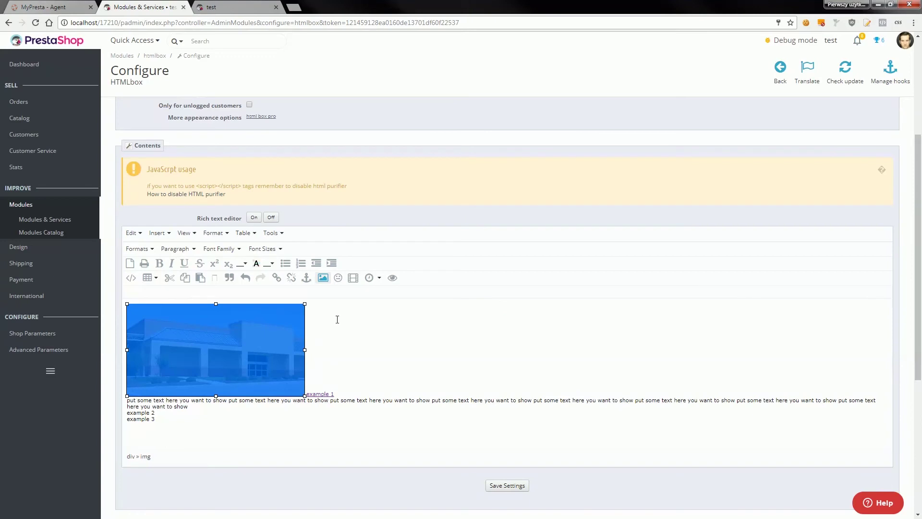
pyautogui.scroll(-1, 328, 365)
# Save the HTMLbox settings and reload the storefront to check the first column's image, link and text.
pyautogui.click(500, 440)
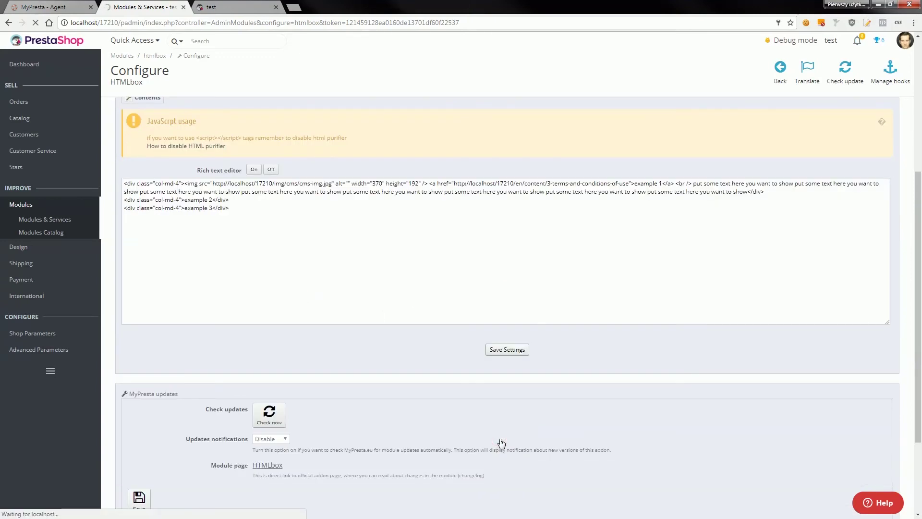
pyautogui.click(212, 7)
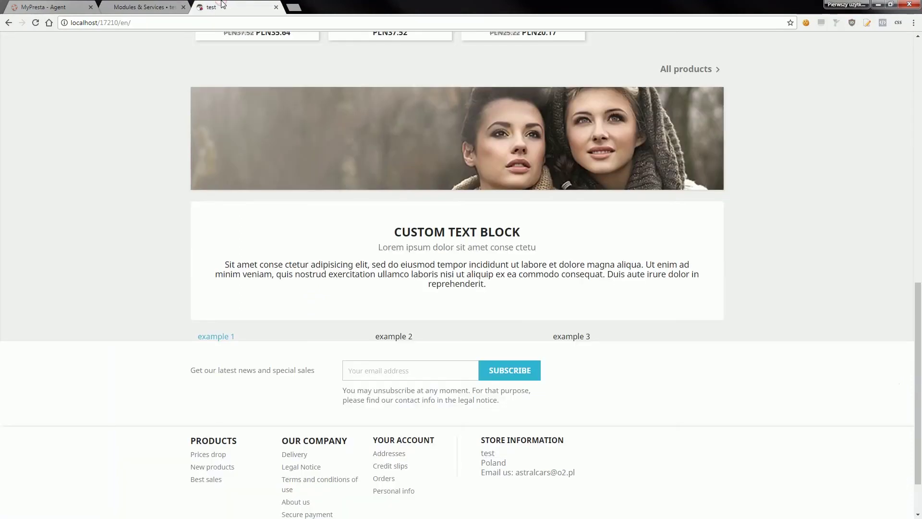
pyautogui.click(152, 27)
pyautogui.press('Return')
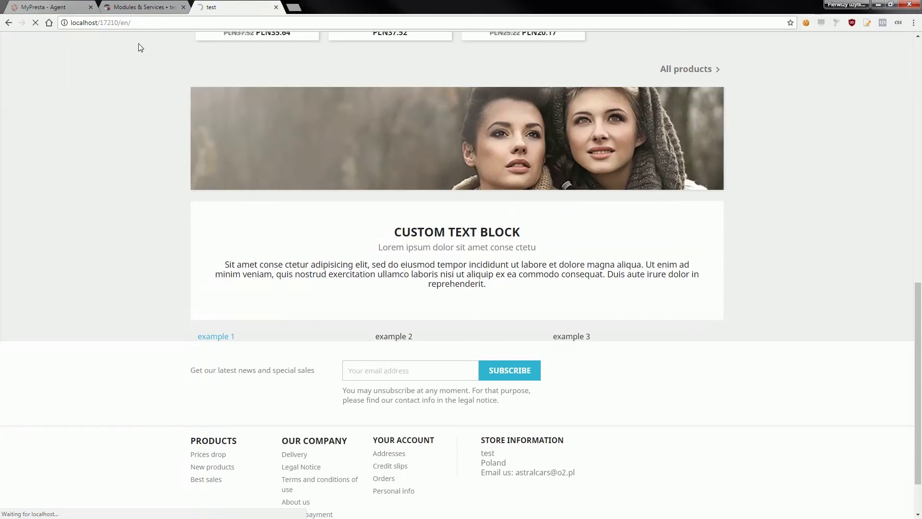
pyautogui.scroll(-2, 209, 147)
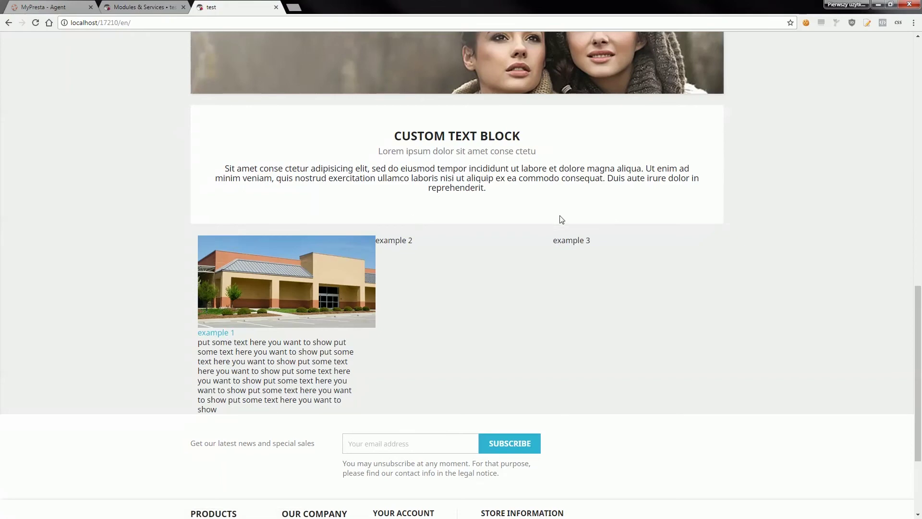
pyautogui.click(151, 7)
pyautogui.scroll(-4, 210, 244)
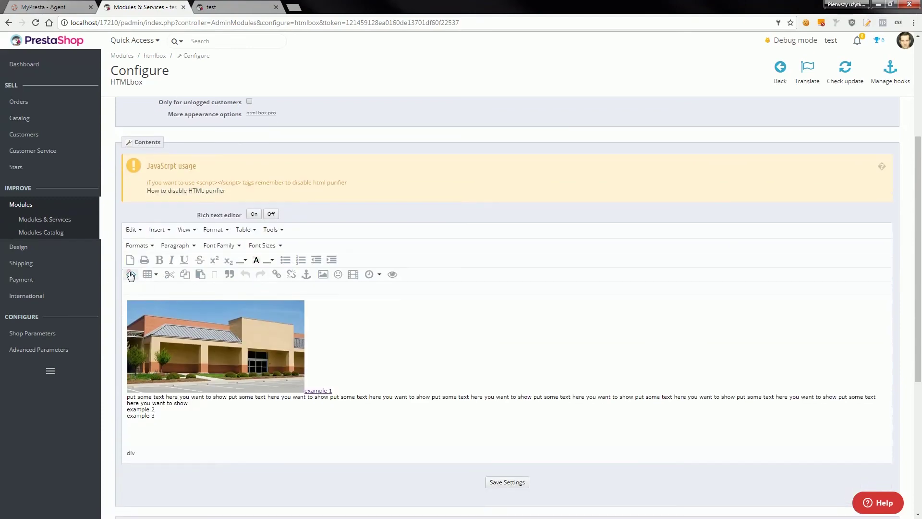
# In the source code, replace the example 2 and example 3 column lines with copies of the first column block.
pyautogui.click(131, 274)
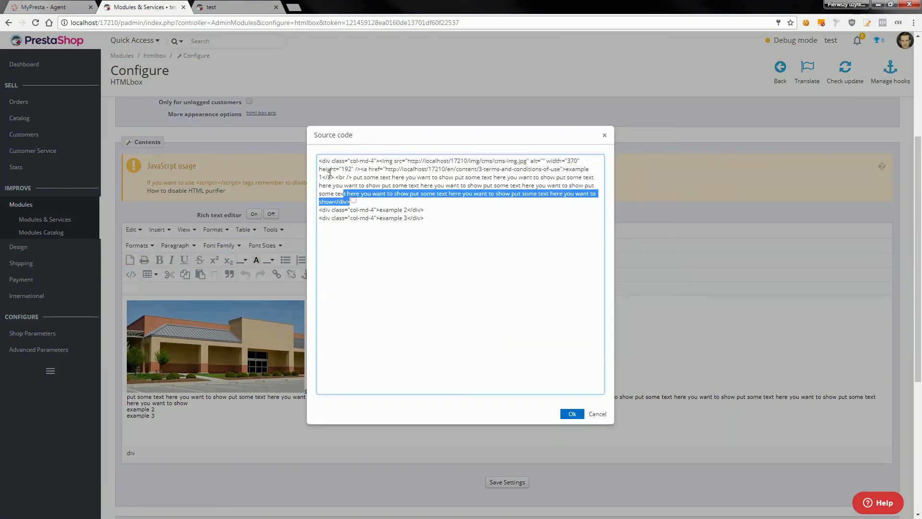
pyautogui.tripleClick(353, 201)
pyautogui.hotkey('ctrl', 'c')
pyautogui.click(438, 210)
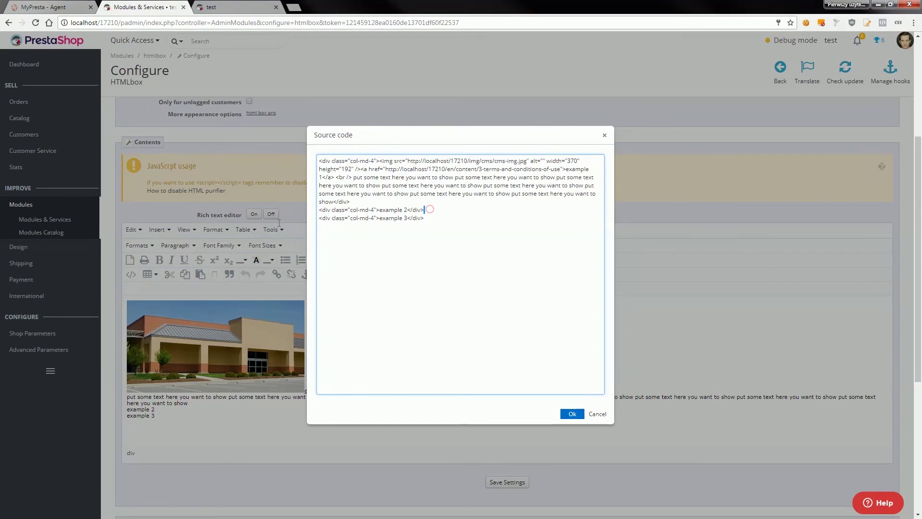
pyautogui.tripleClick(430, 209)
pyautogui.hotkey('ctrl', 'v')
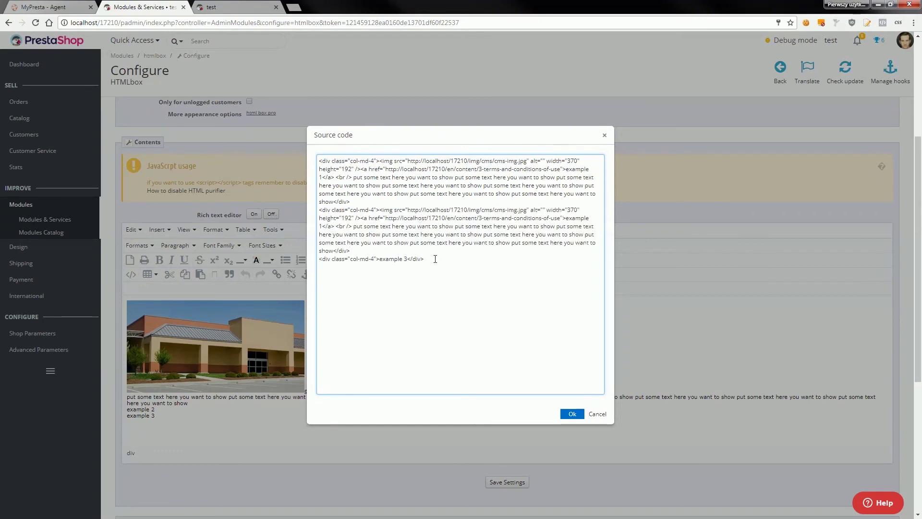
pyautogui.tripleClick(431, 258)
pyautogui.hotkey('ctrl', 'v')
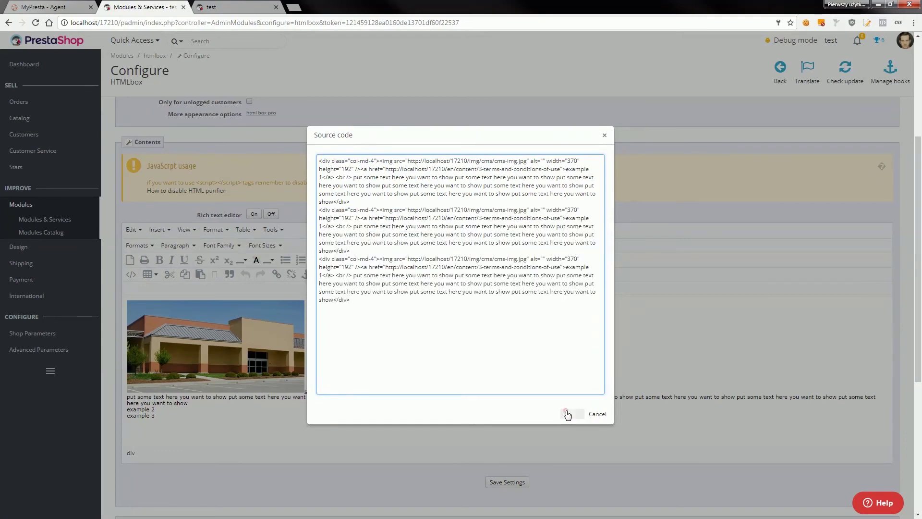
# Apply the source edits and save the HTMLbox settings.
pyautogui.click(566, 415)
pyautogui.scroll(-5, 552, 409)
pyautogui.scroll(-5, 542, 408)
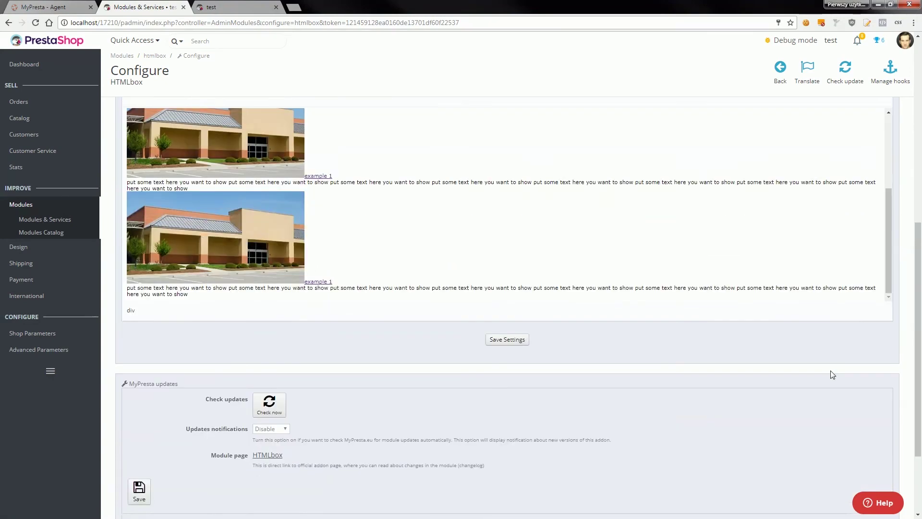
pyautogui.click(504, 287)
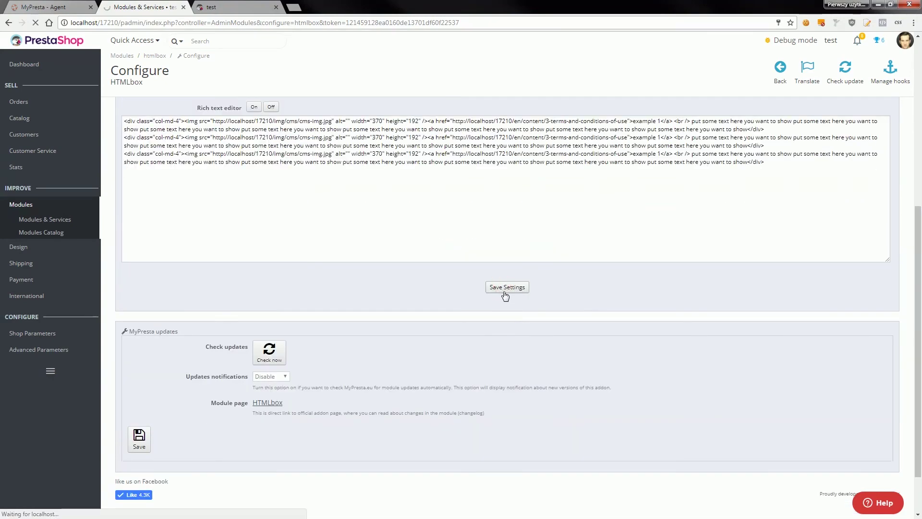
# Reload the storefront homepage and scroll down to the three identical building-image columns.
pyautogui.click(216, 7)
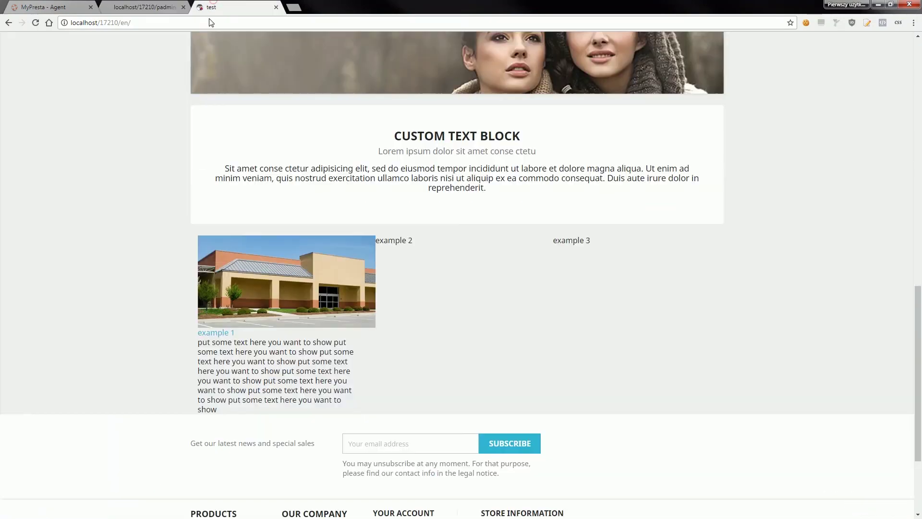
pyautogui.click(207, 20)
pyautogui.press('Return')
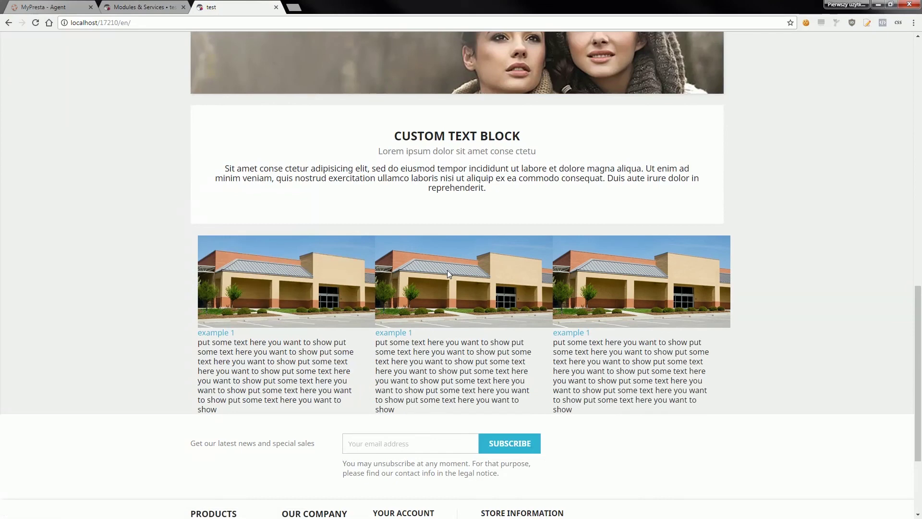
pyautogui.scroll(-1, 530, 247)
pyautogui.moveTo(918, 322)
pyautogui.mouseDown()
pyautogui.moveTo(920, 291)
pyautogui.moveTo(919, 327)
pyautogui.mouseUp()
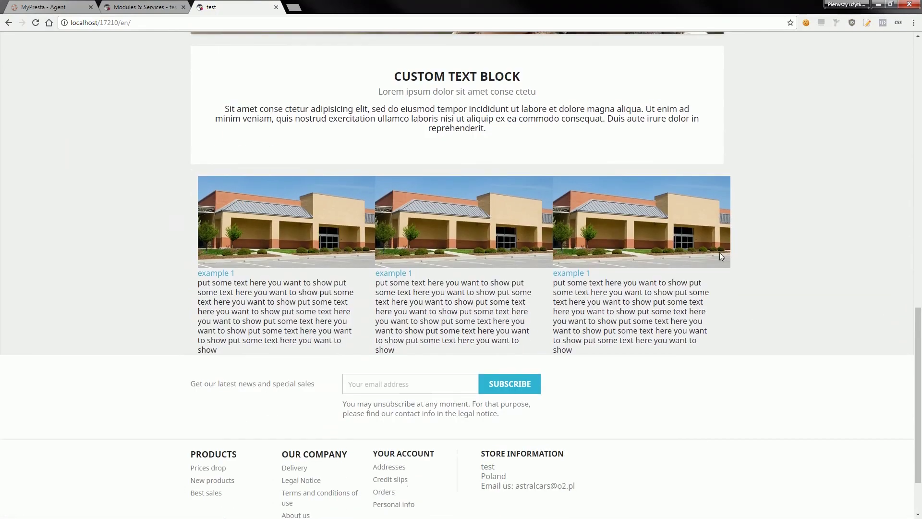